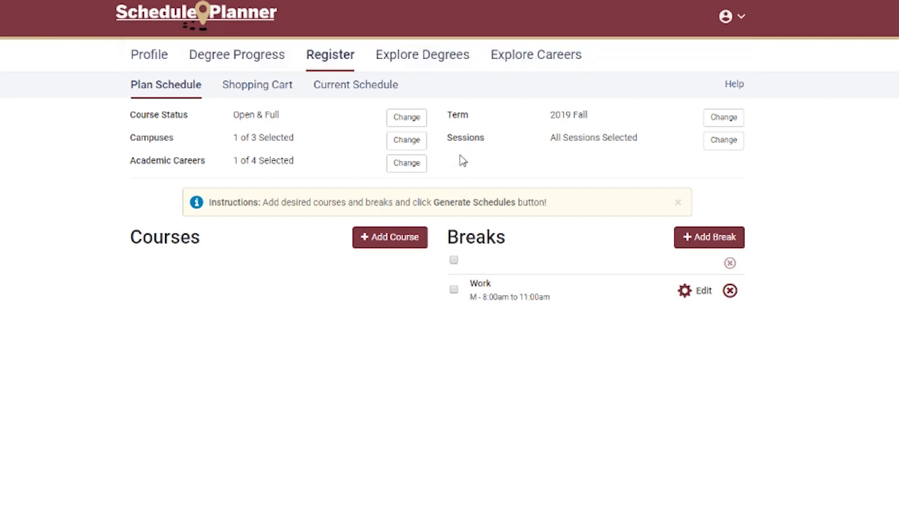
Step: Set the course status filter to Open Classes Only and save it
click(407, 117)
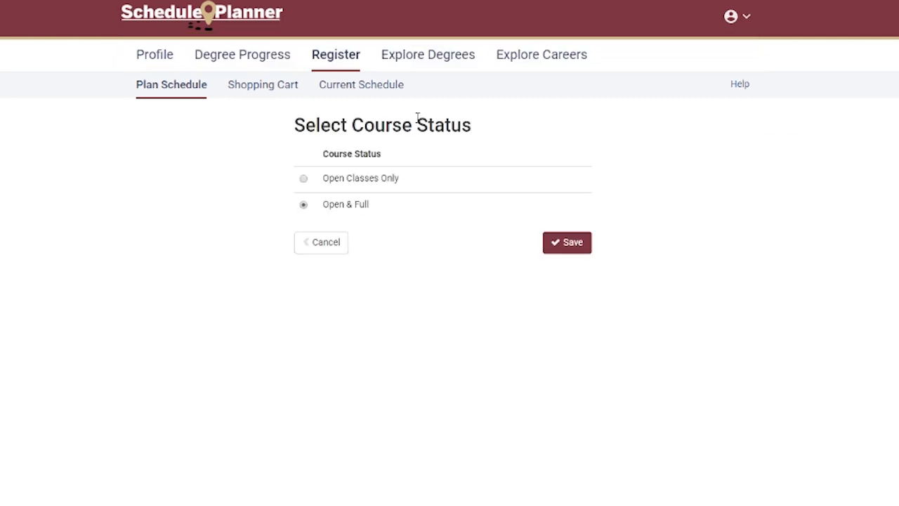
click(383, 178)
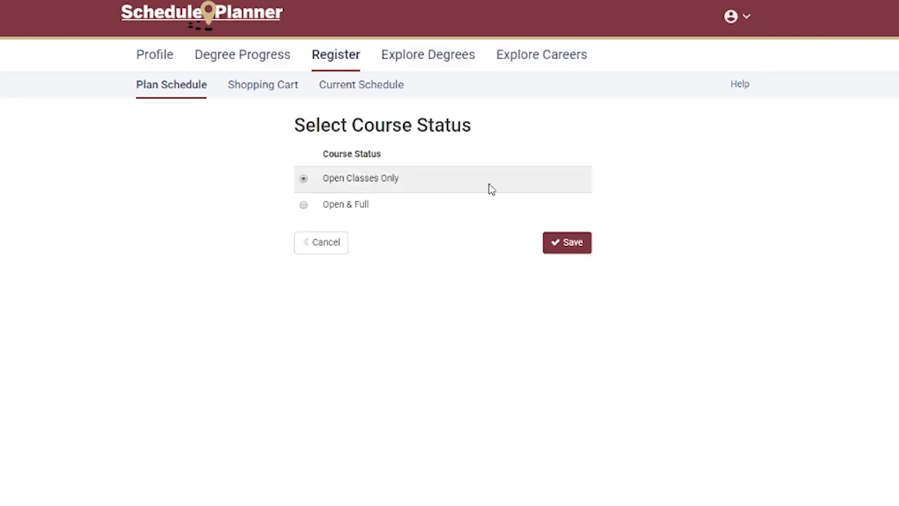
click(552, 242)
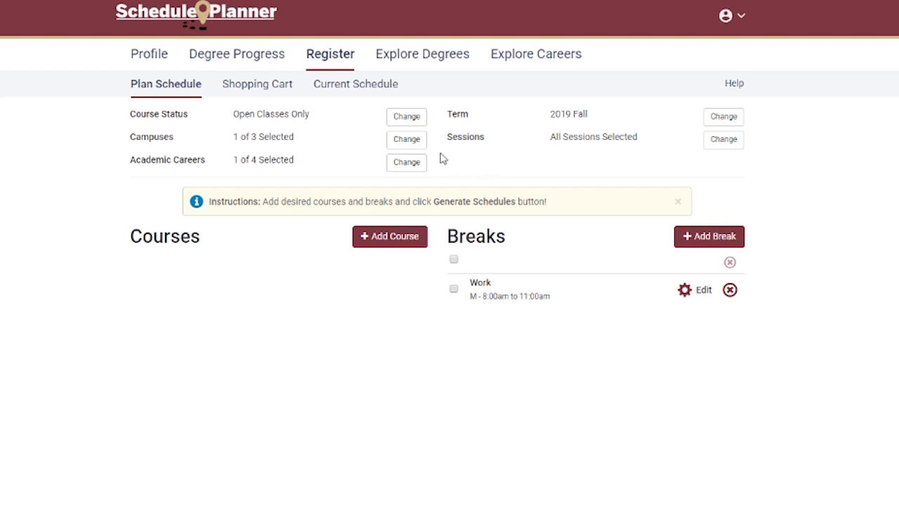
Step: Save the campus selection with only Tallahassee selected
click(419, 143)
click(355, 233)
click(355, 234)
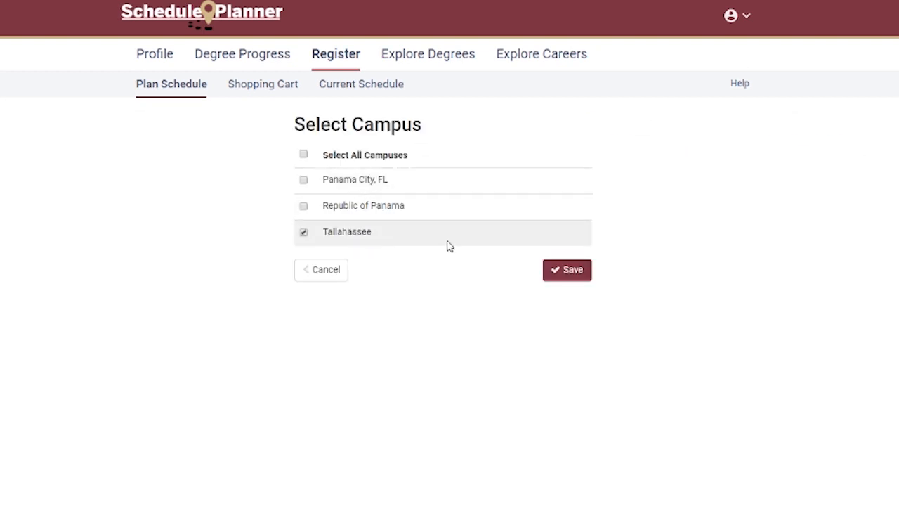
click(556, 269)
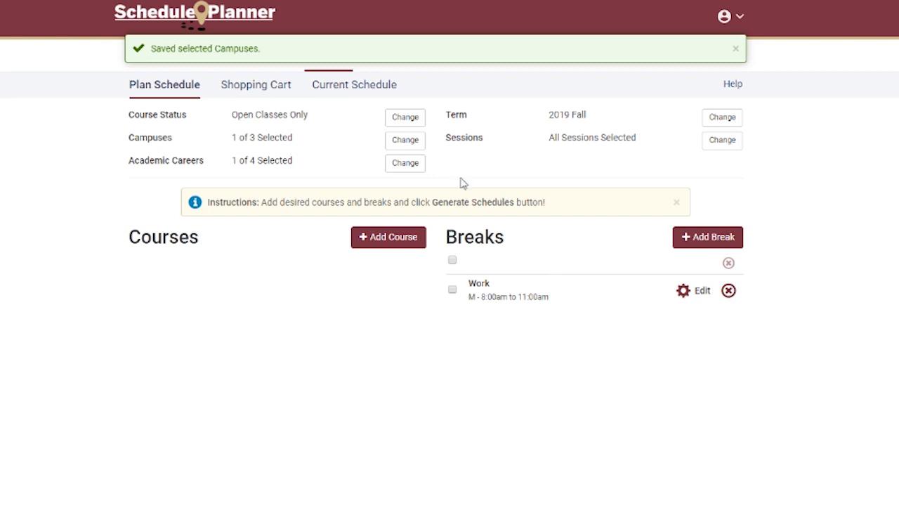
Step: Save Undergraduate as the academic career and 2019 Fall as the term
click(421, 168)
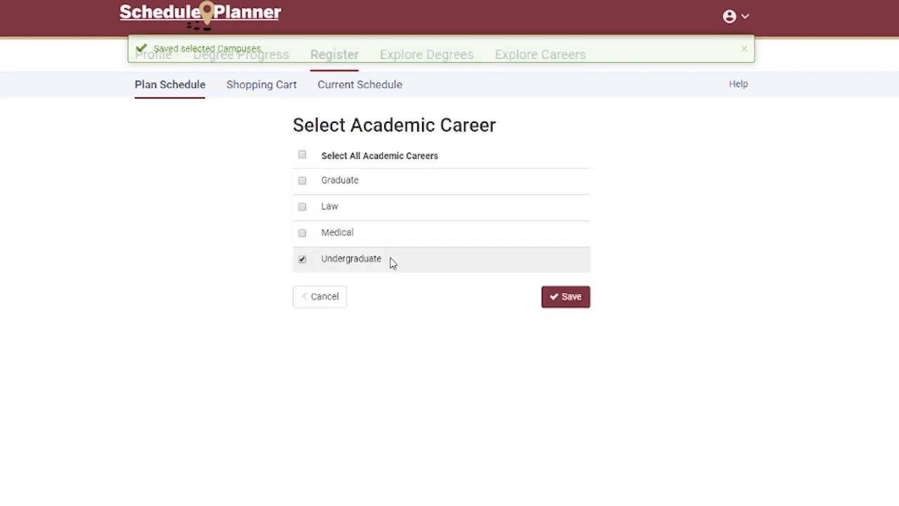
click(554, 298)
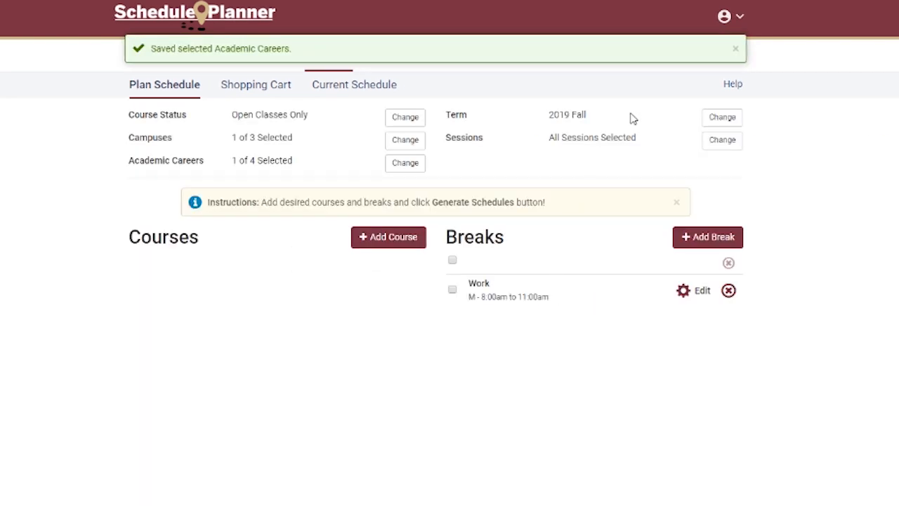
click(716, 118)
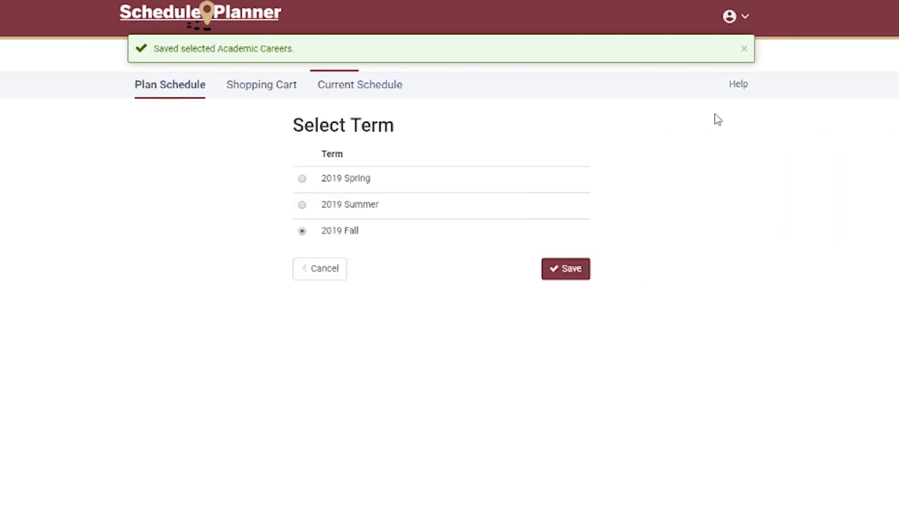
click(582, 267)
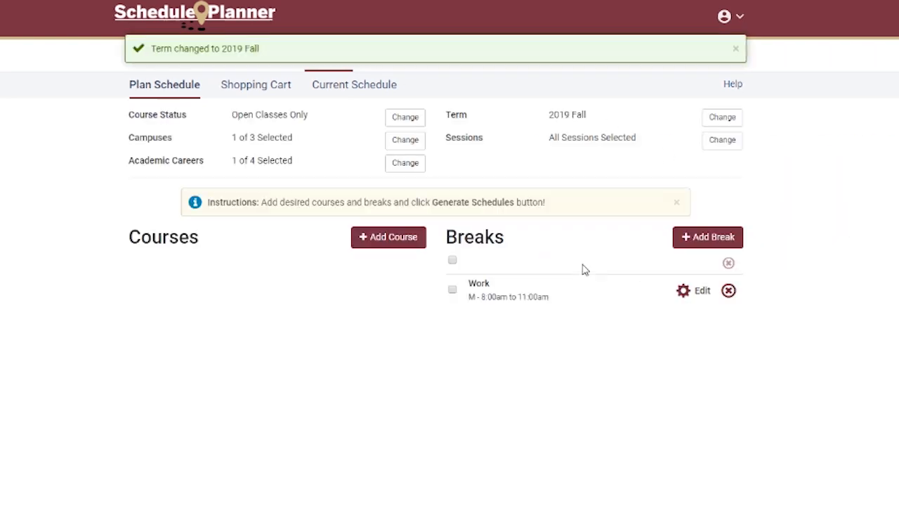
Step: Limit the sessions to Regular Academic Session only and save the selection
click(710, 143)
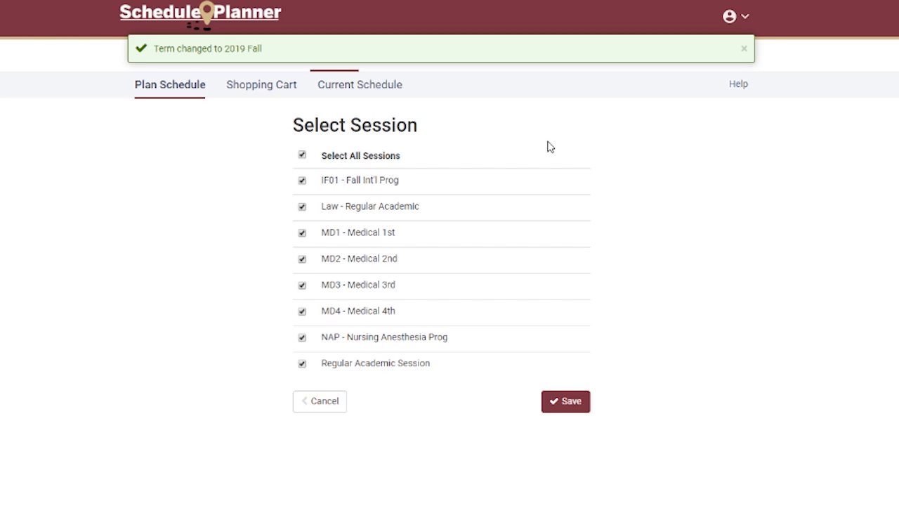
click(391, 155)
click(302, 363)
click(577, 403)
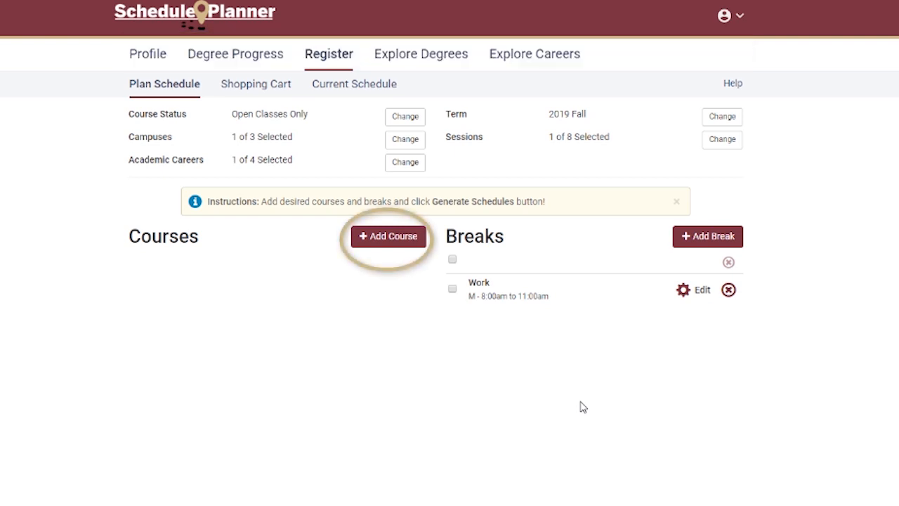
Step: Add the course 1101 - FRESH COMP & RHETRC from subject ENC to the course list
click(389, 236)
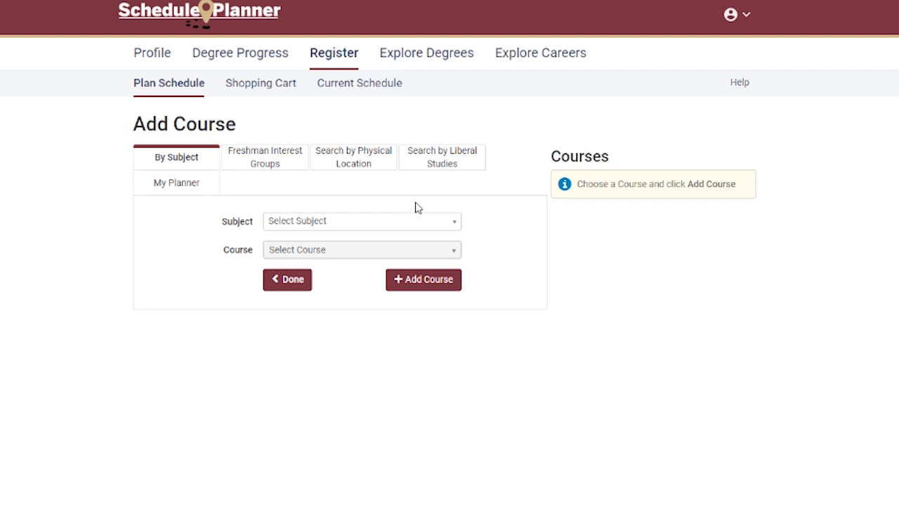
click(420, 225)
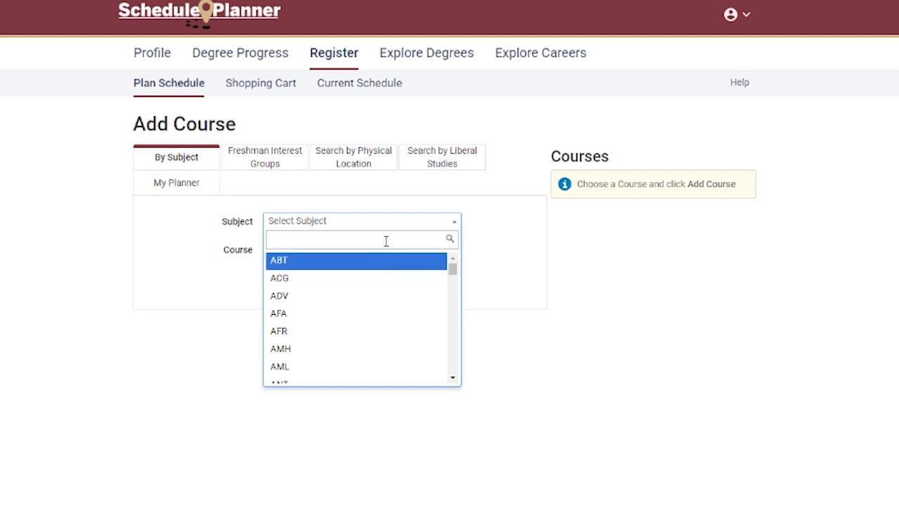
click(514, 241)
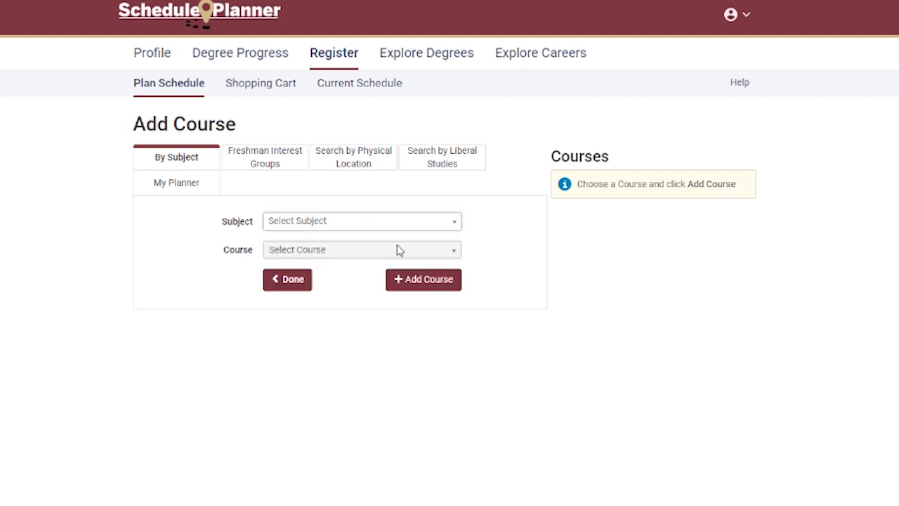
click(358, 226)
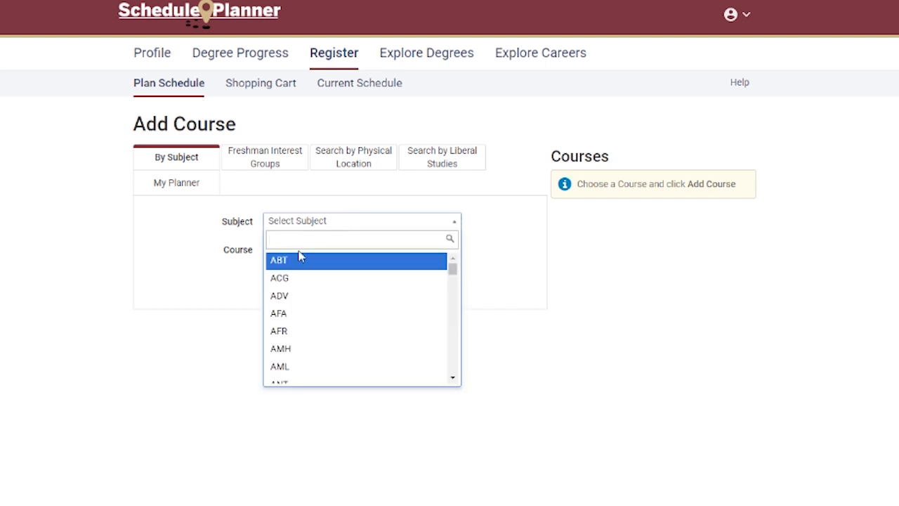
text(ENC)
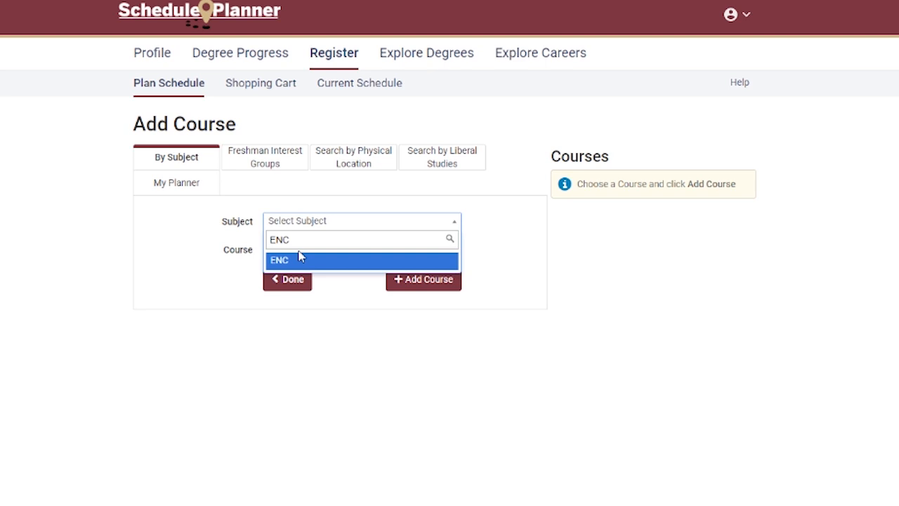
click(307, 261)
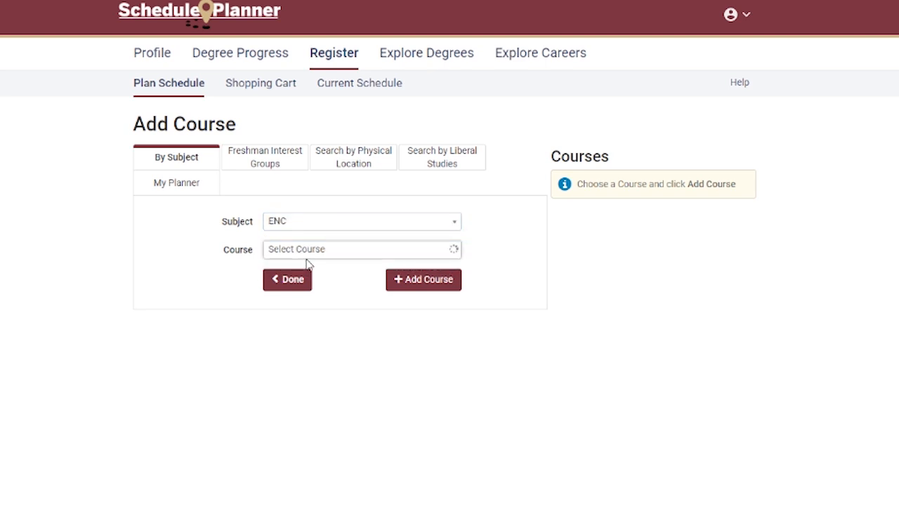
click(309, 254)
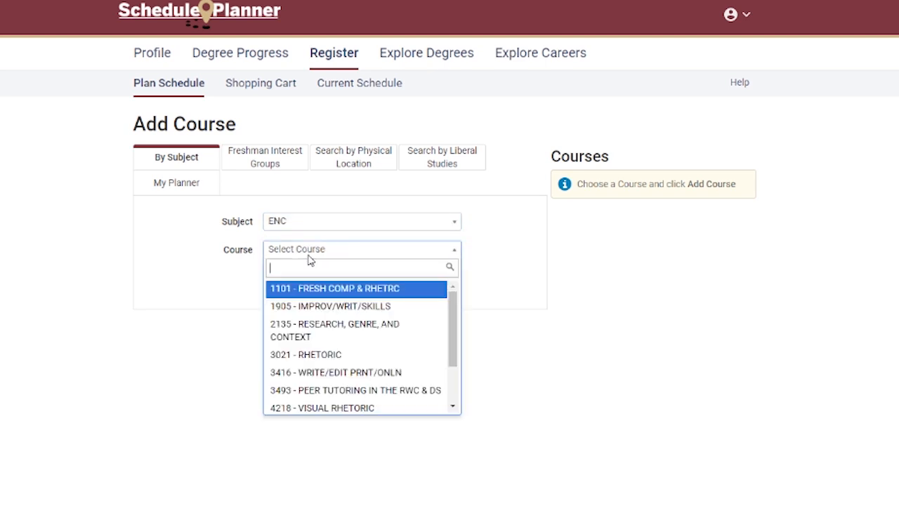
click(357, 293)
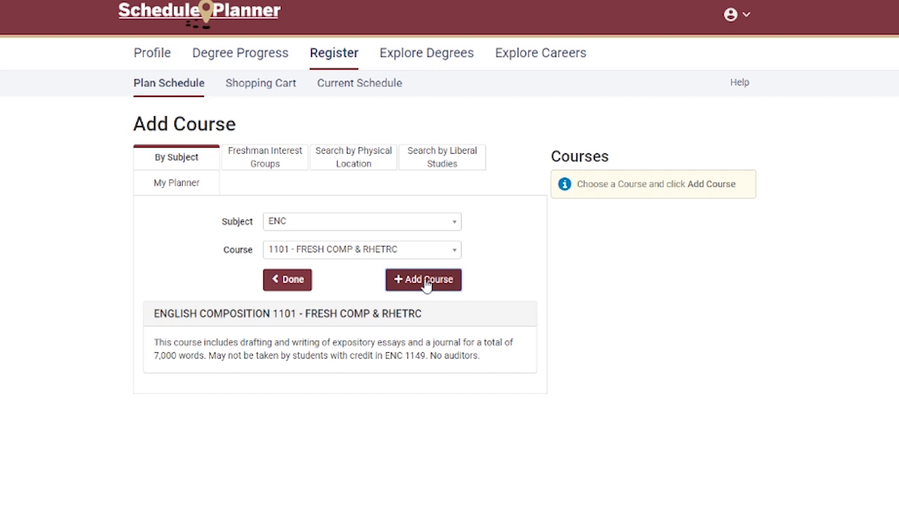
click(426, 282)
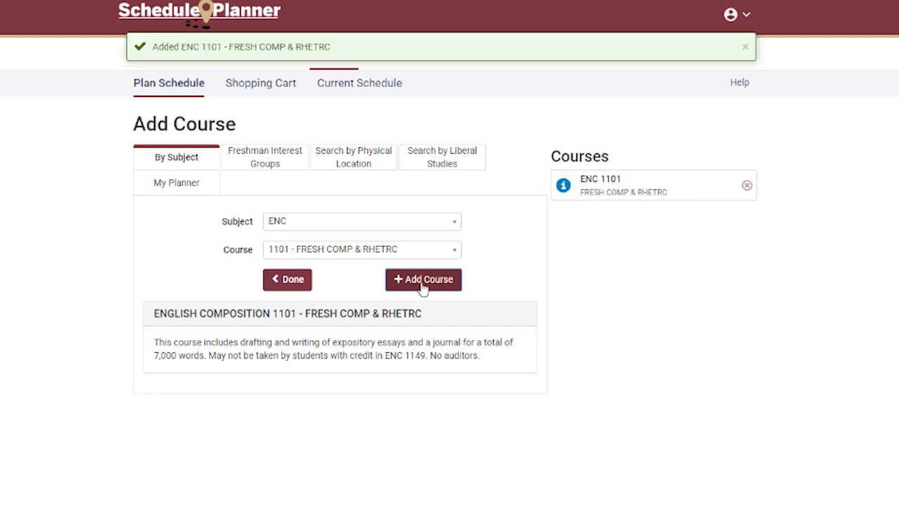
Step: Filter the liberal studies course search by the Diversity attribute with the value Diversity - X (Cross-Cultural)
click(435, 166)
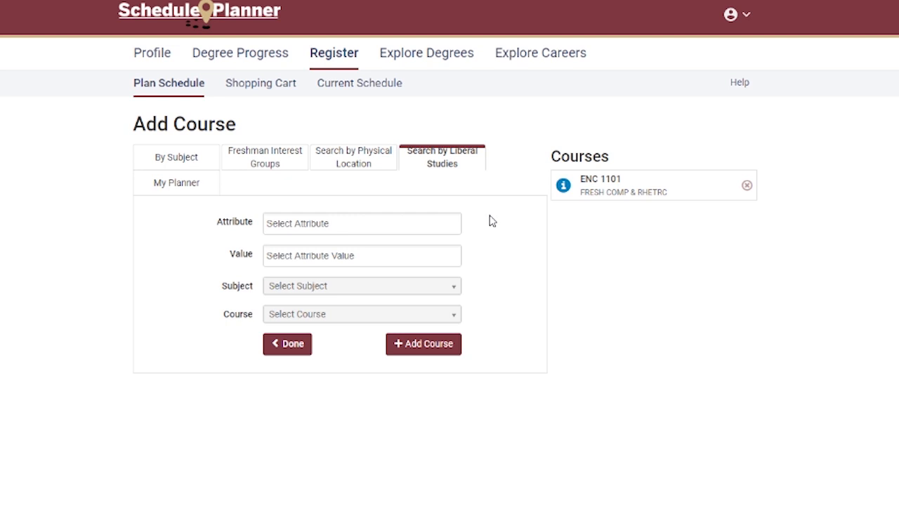
click(452, 220)
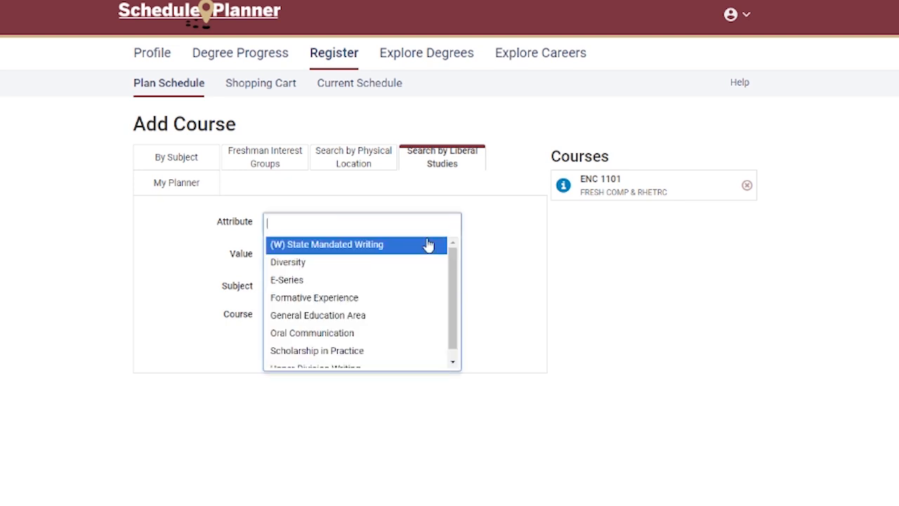
click(420, 261)
click(417, 257)
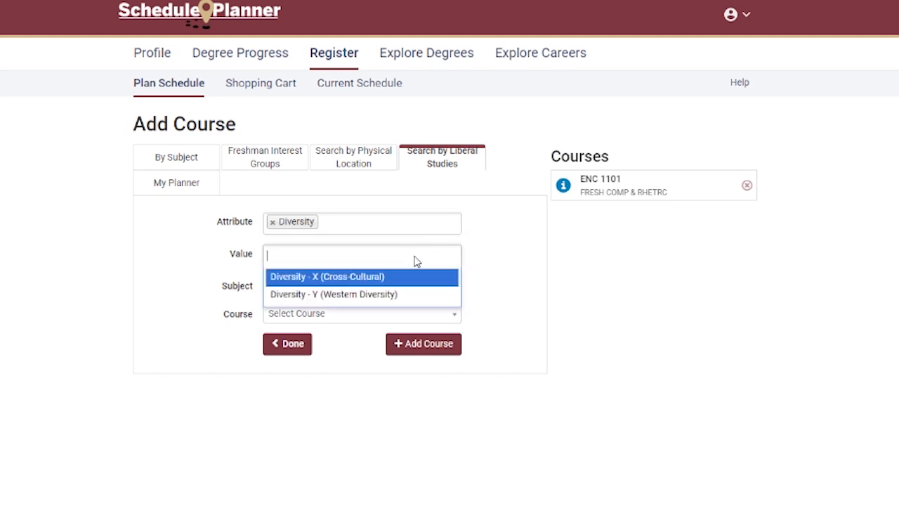
click(401, 281)
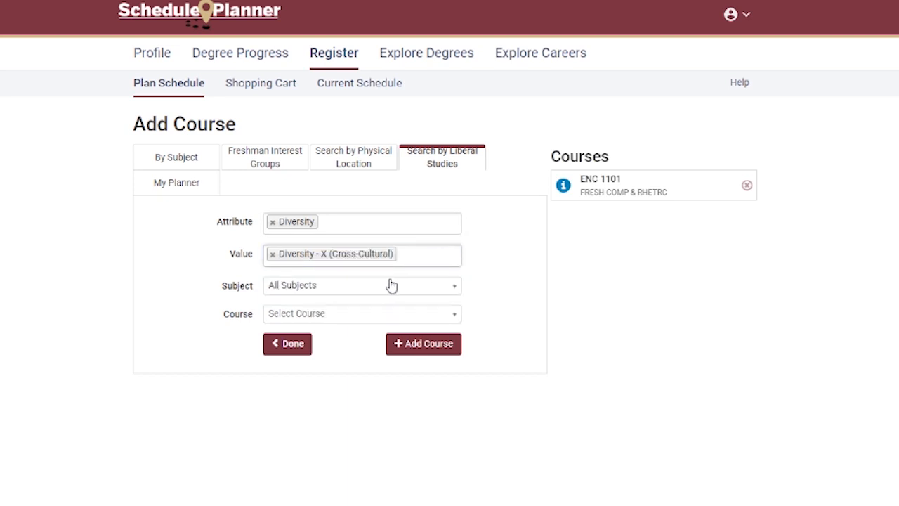
Step: Choose subject ANT and add the course 2000 - INTRO ANTHROPOLOGY to the course list
click(392, 287)
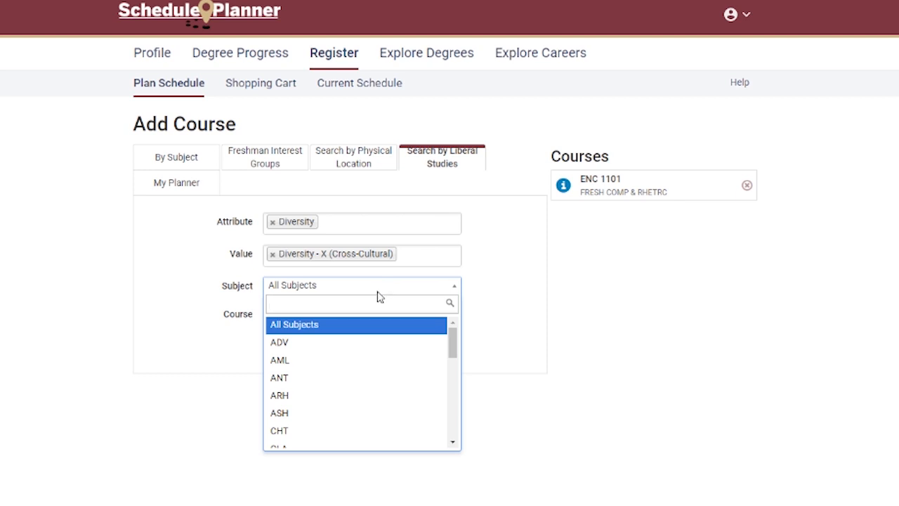
click(355, 377)
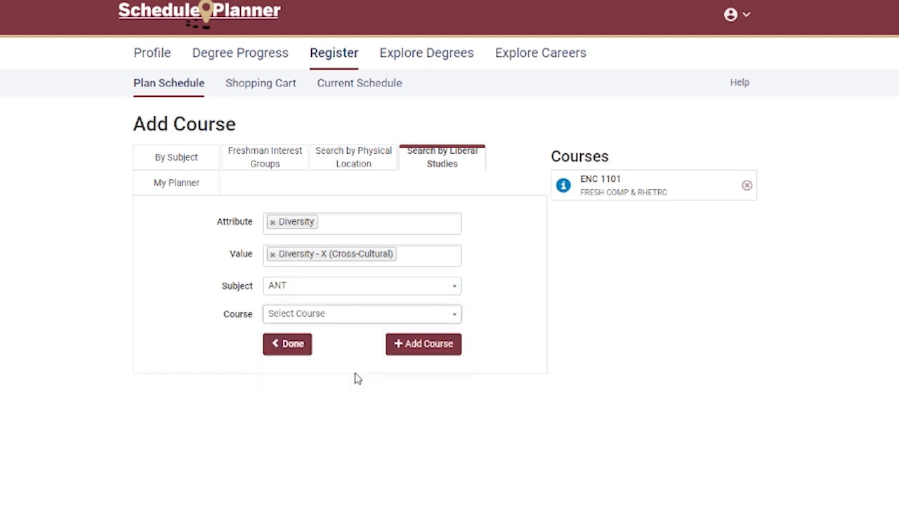
click(353, 320)
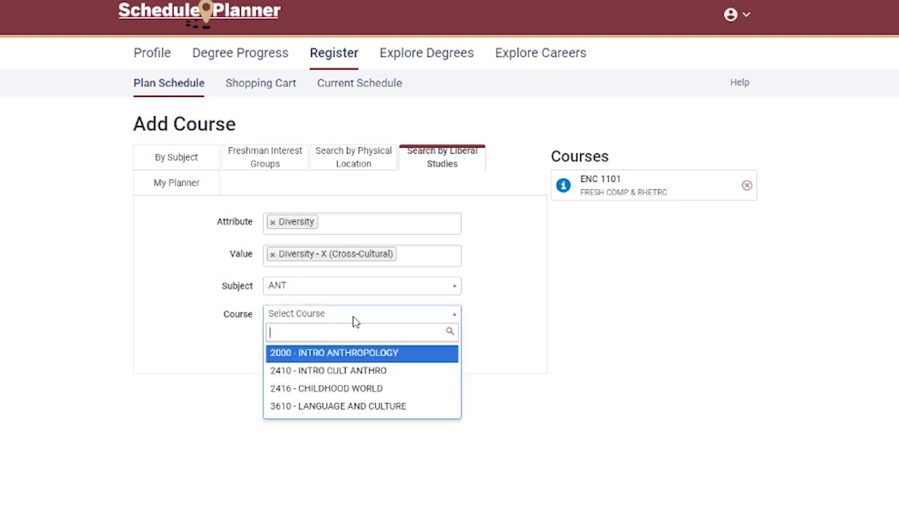
click(353, 356)
click(419, 351)
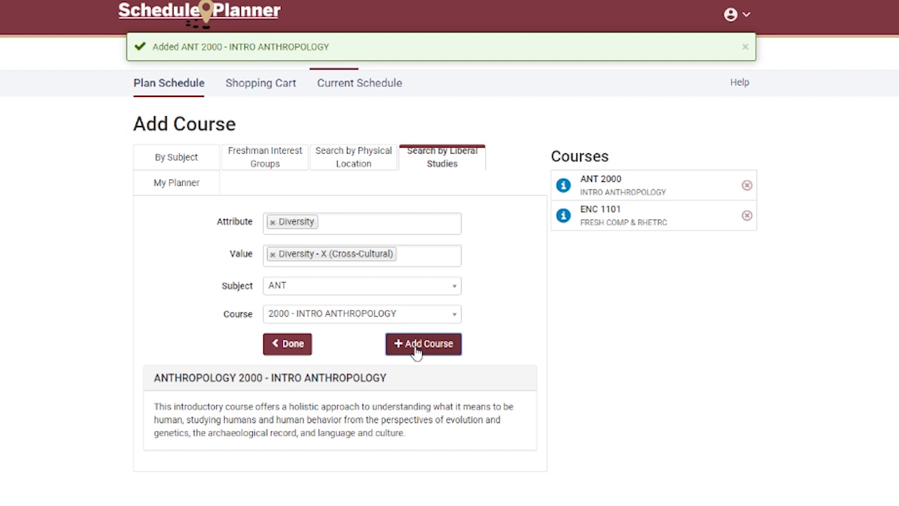
Step: Clear the attribute used in the liberal studies search and select General Education Area and Diversity as attributes
click(272, 222)
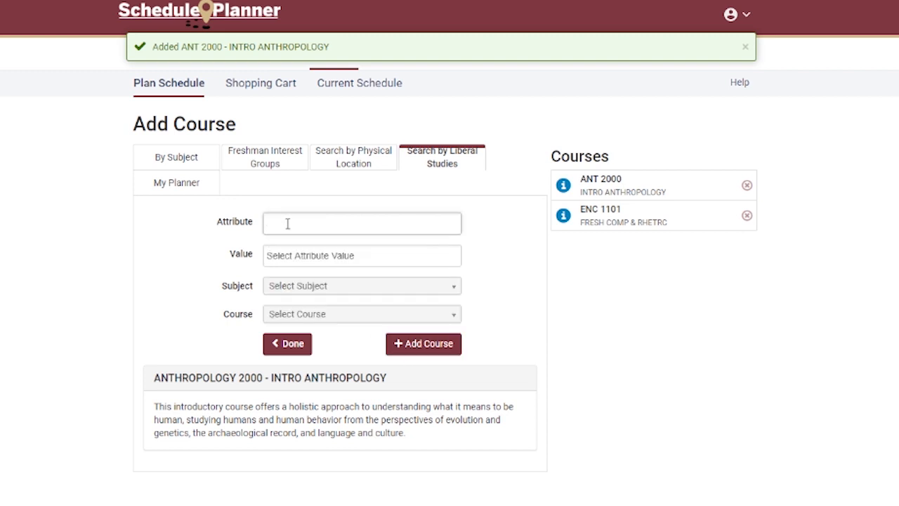
click(376, 223)
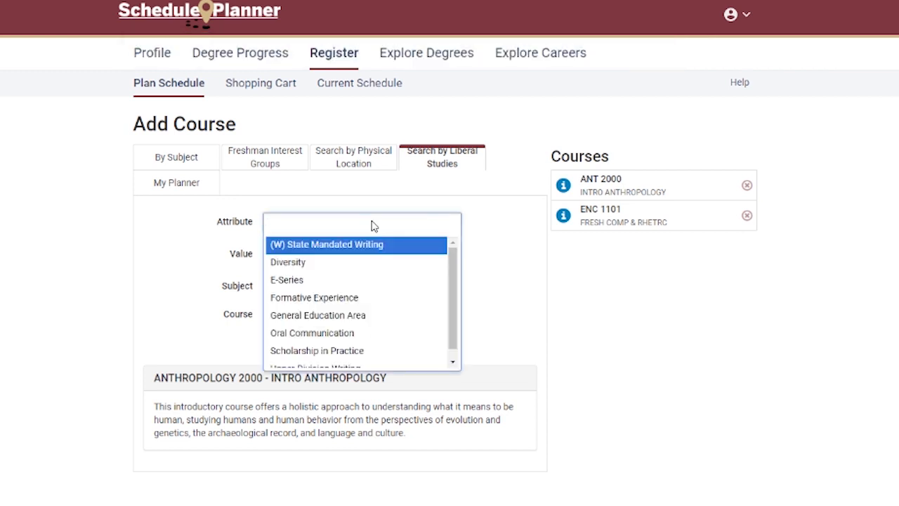
click(378, 217)
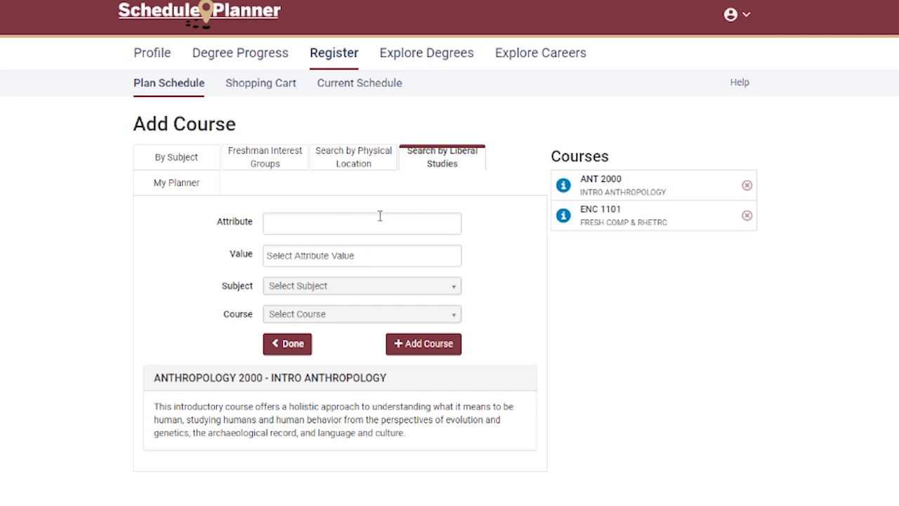
click(380, 218)
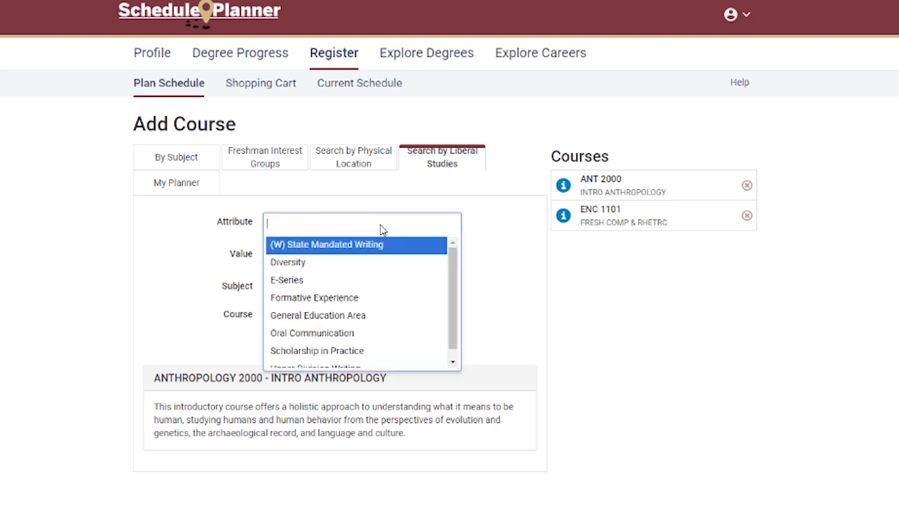
click(348, 320)
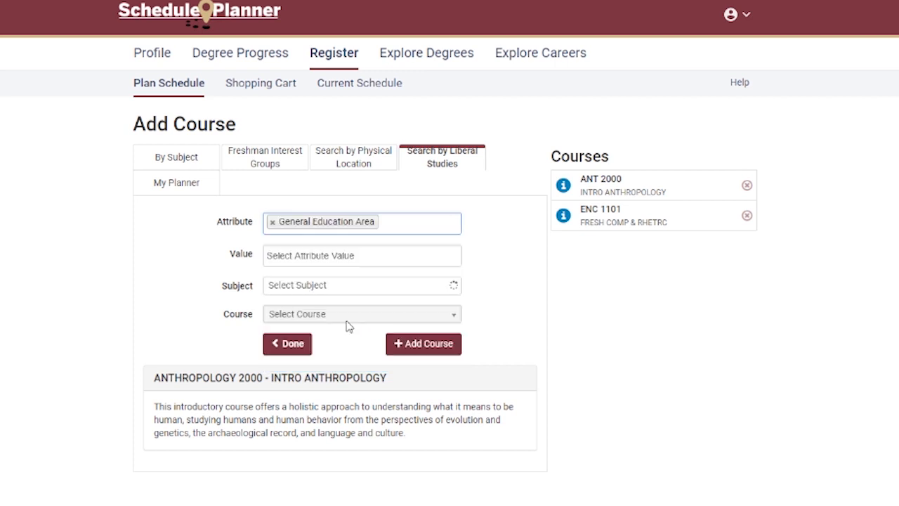
click(390, 228)
click(372, 262)
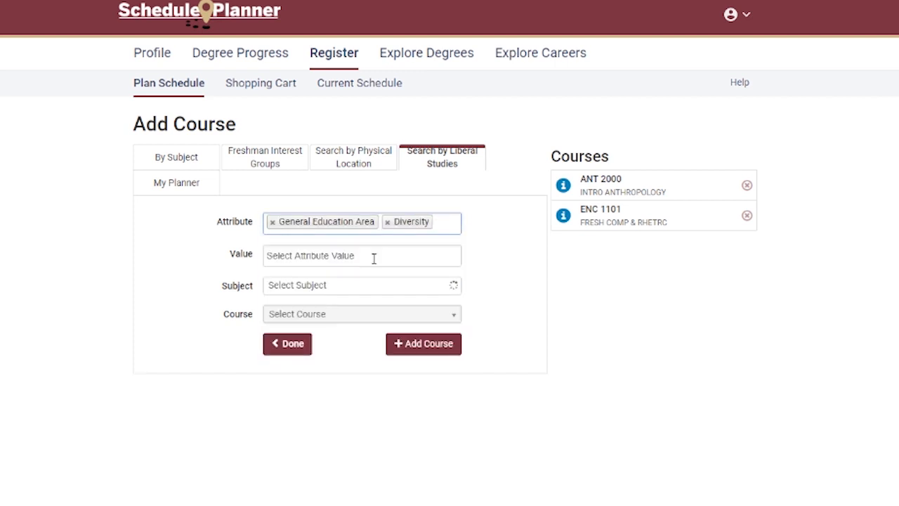
Step: Filter the liberal studies search by General Education Area - Ethics and Diversity - Y (Western Diversity), and finish adding courses
click(373, 258)
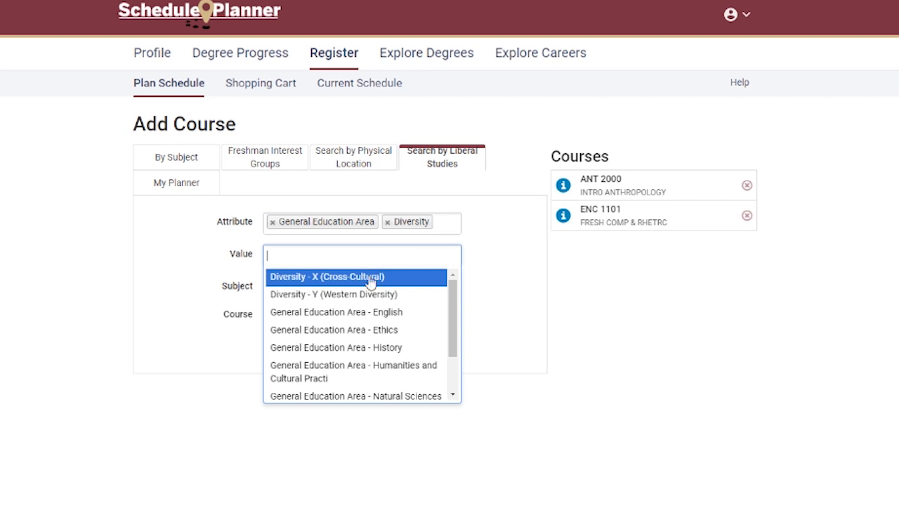
click(377, 330)
click(420, 253)
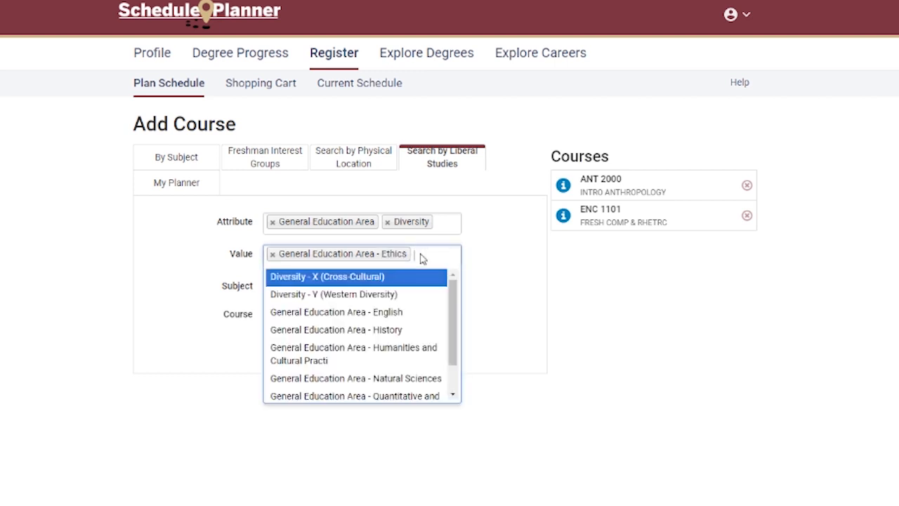
click(403, 294)
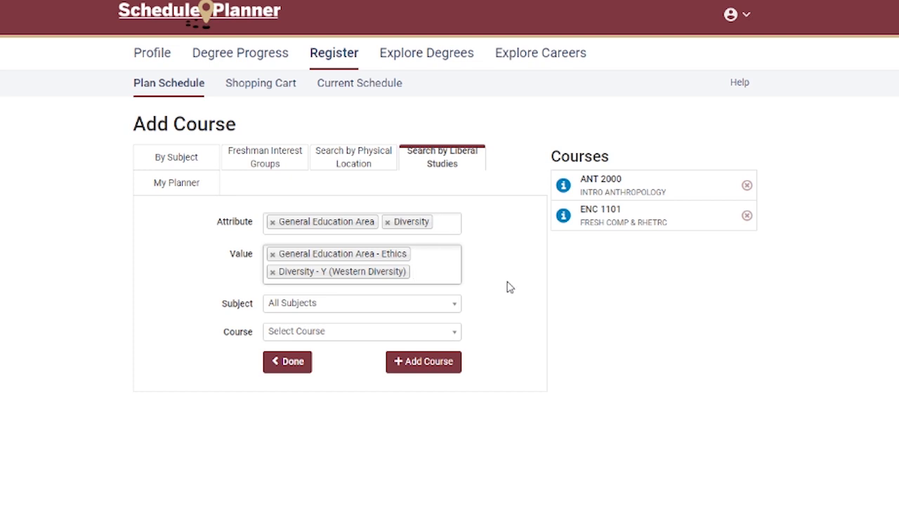
click(293, 363)
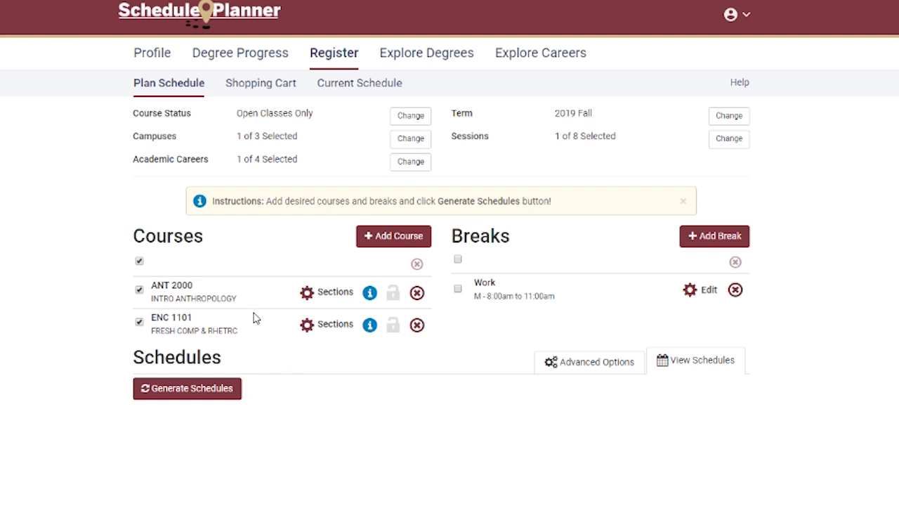
Step: View the ANT 2000 course details and hide them again, and generate schedules with all listed courses selected
click(369, 292)
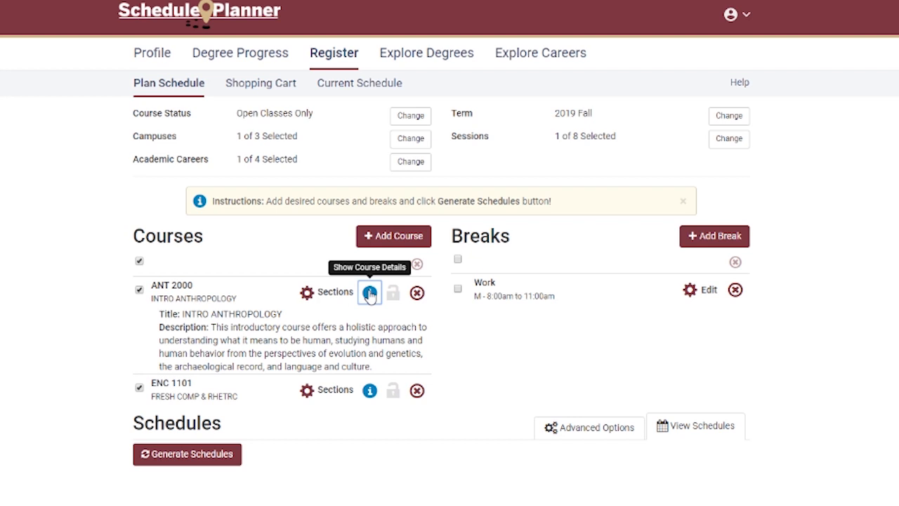
click(369, 293)
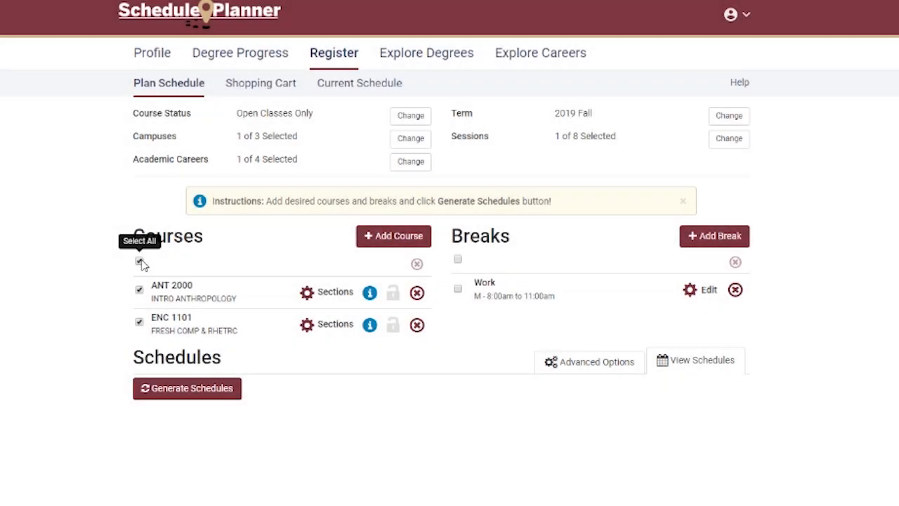
click(142, 261)
click(141, 262)
click(203, 395)
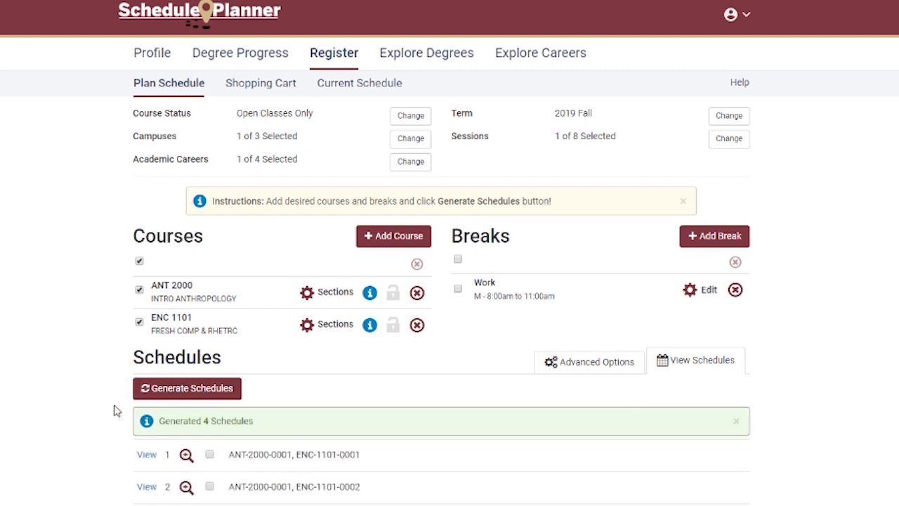
Step: Compare the first three generated schedules and lock the ENC 1101 section 0001 class in schedule 1
click(147, 455)
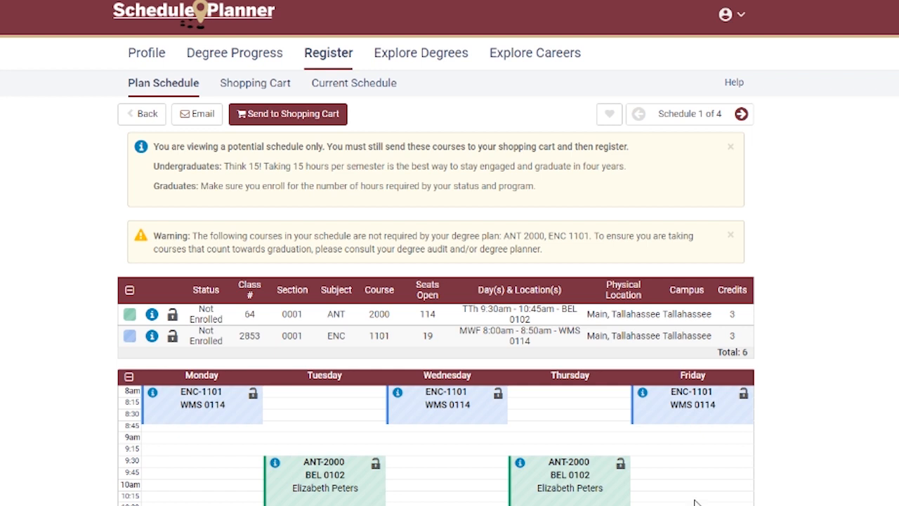
click(741, 114)
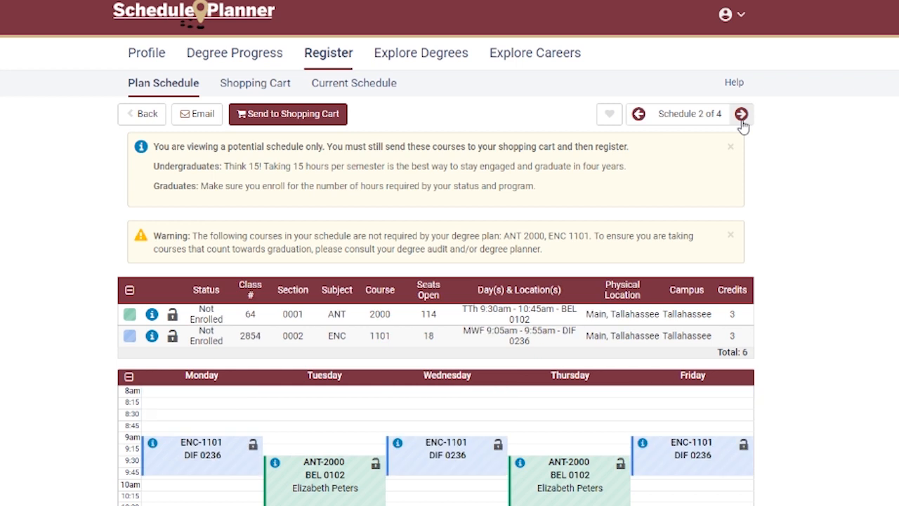
click(741, 114)
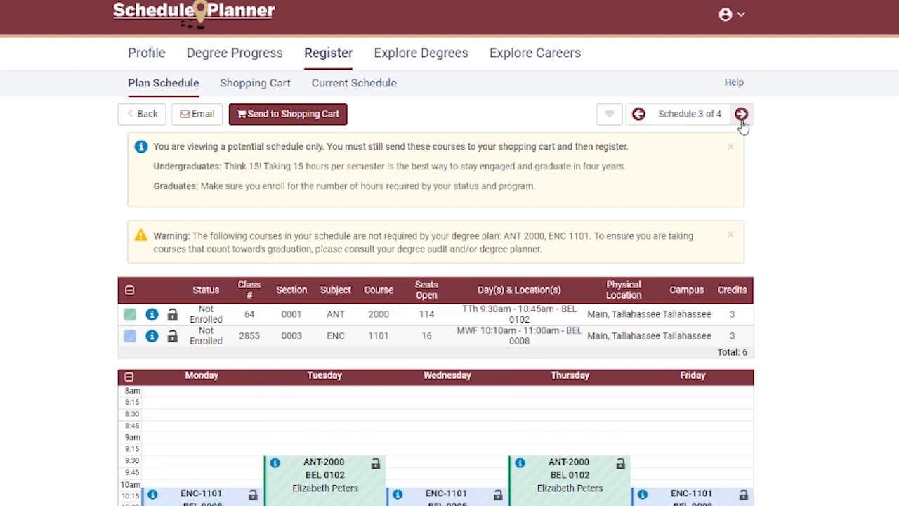
click(638, 114)
click(639, 114)
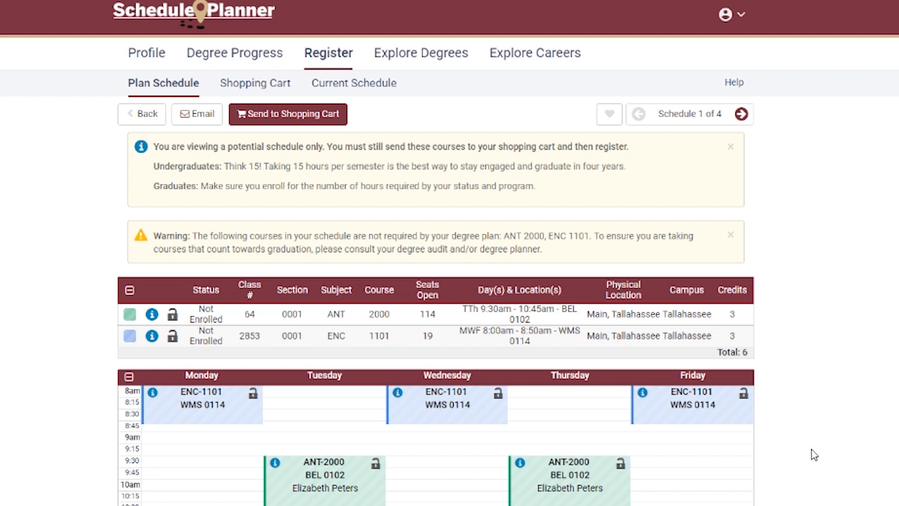
click(498, 394)
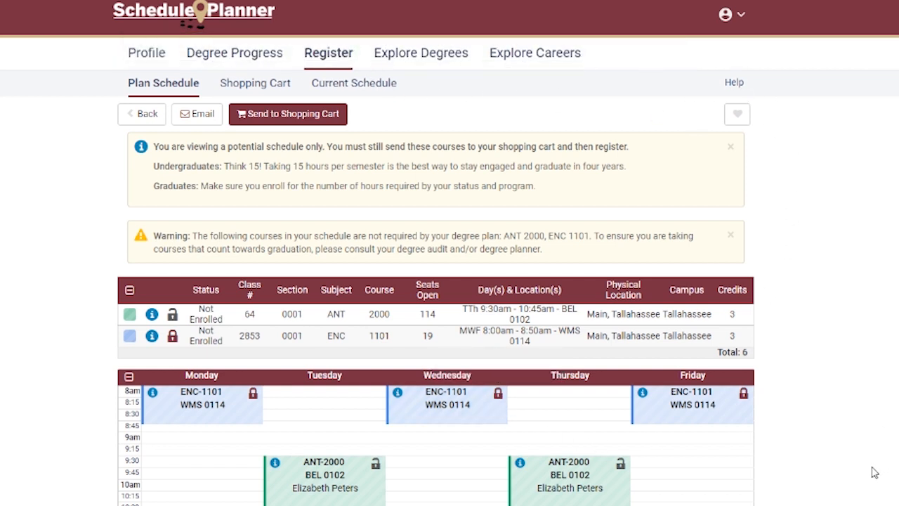
Step: Send the schedule with ANT 2000 and ENC 1101 to the shopping cart and register for it
click(325, 122)
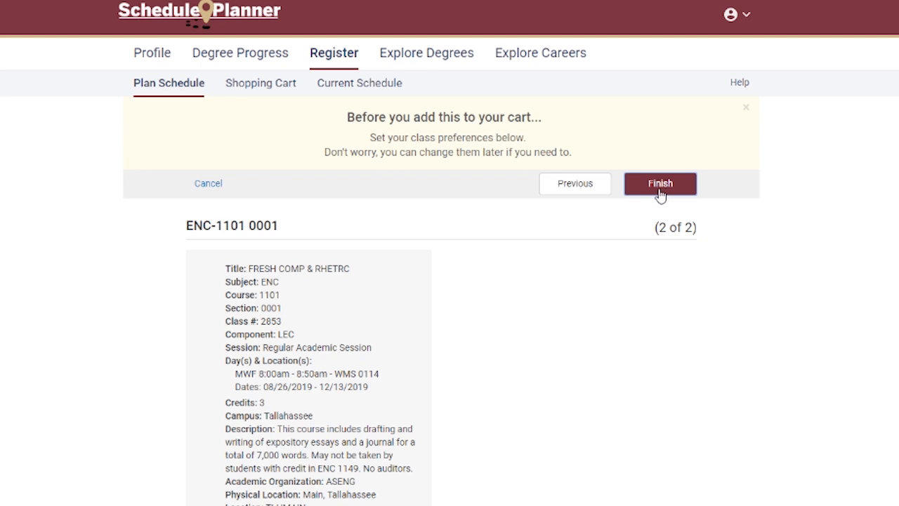
click(660, 184)
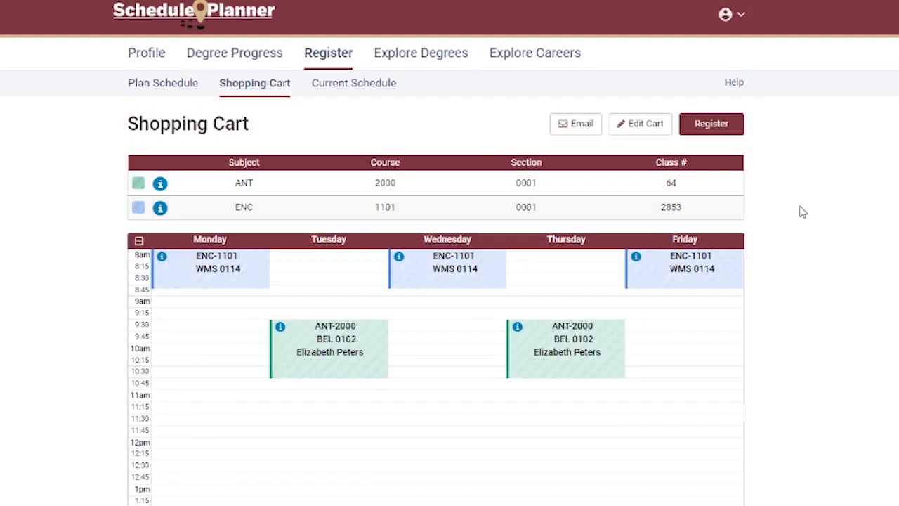
click(737, 133)
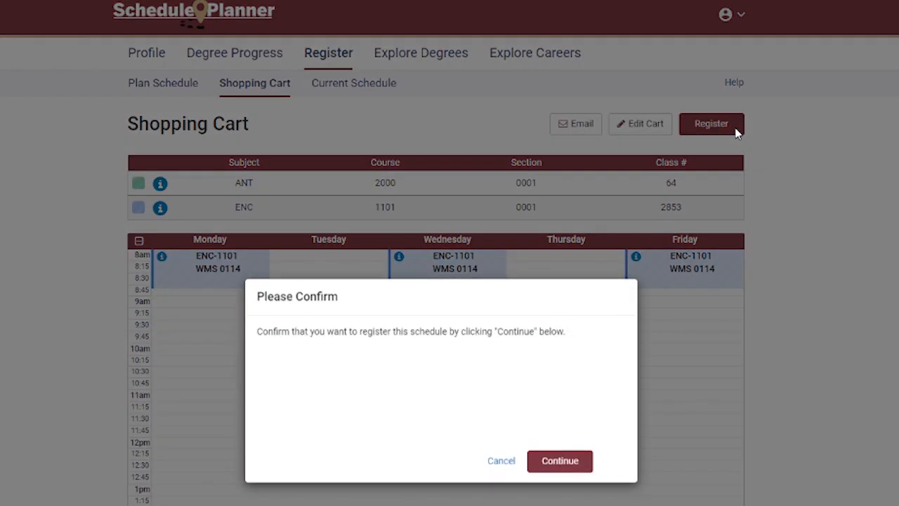
click(560, 461)
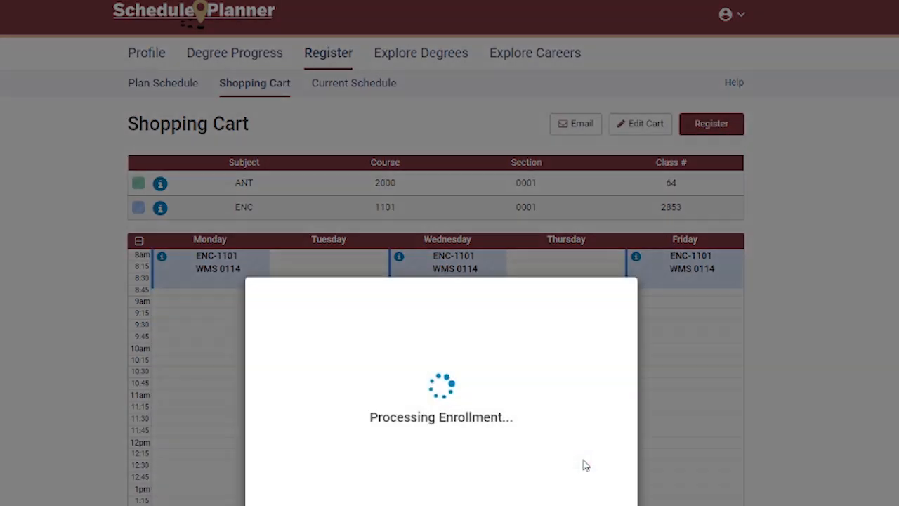